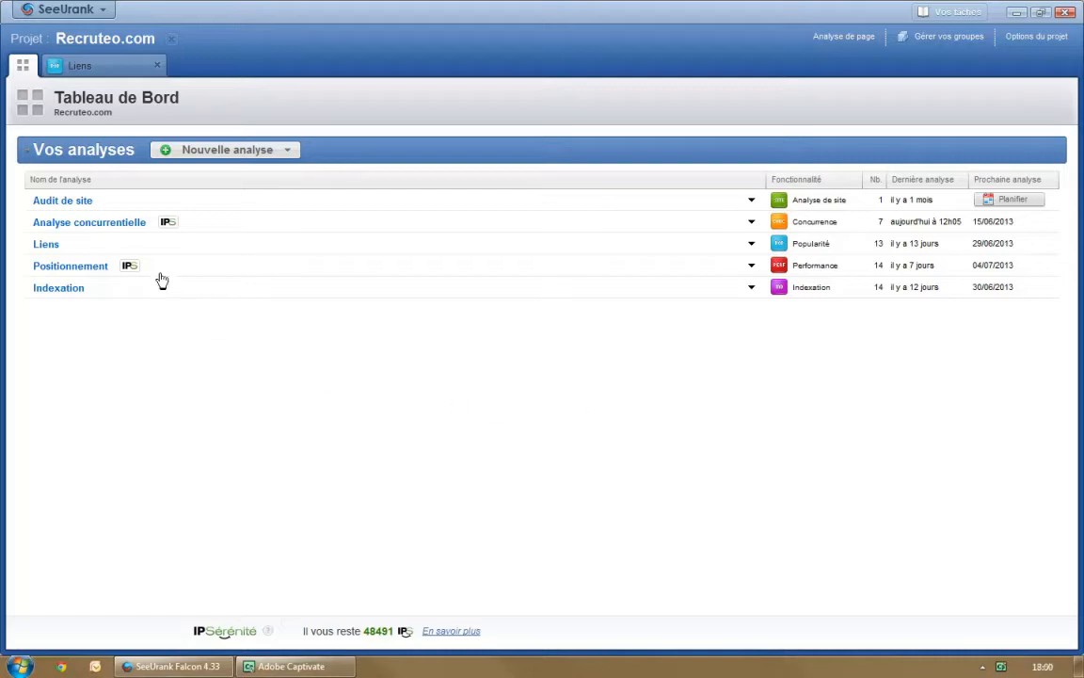
left_click(84, 66)
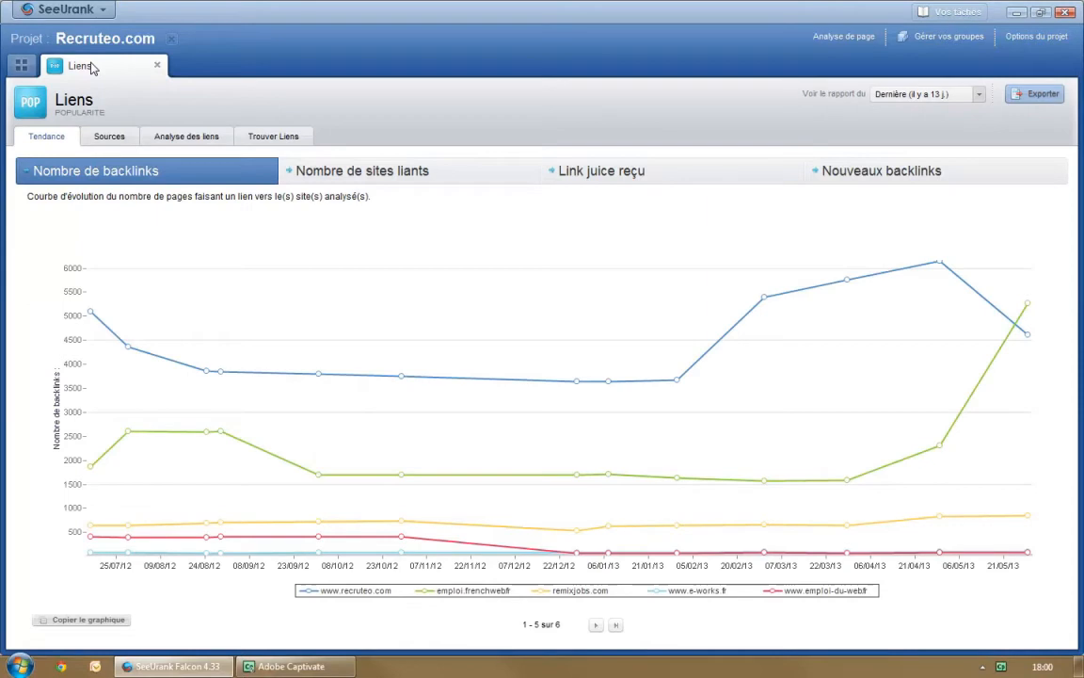
left_click(189, 137)
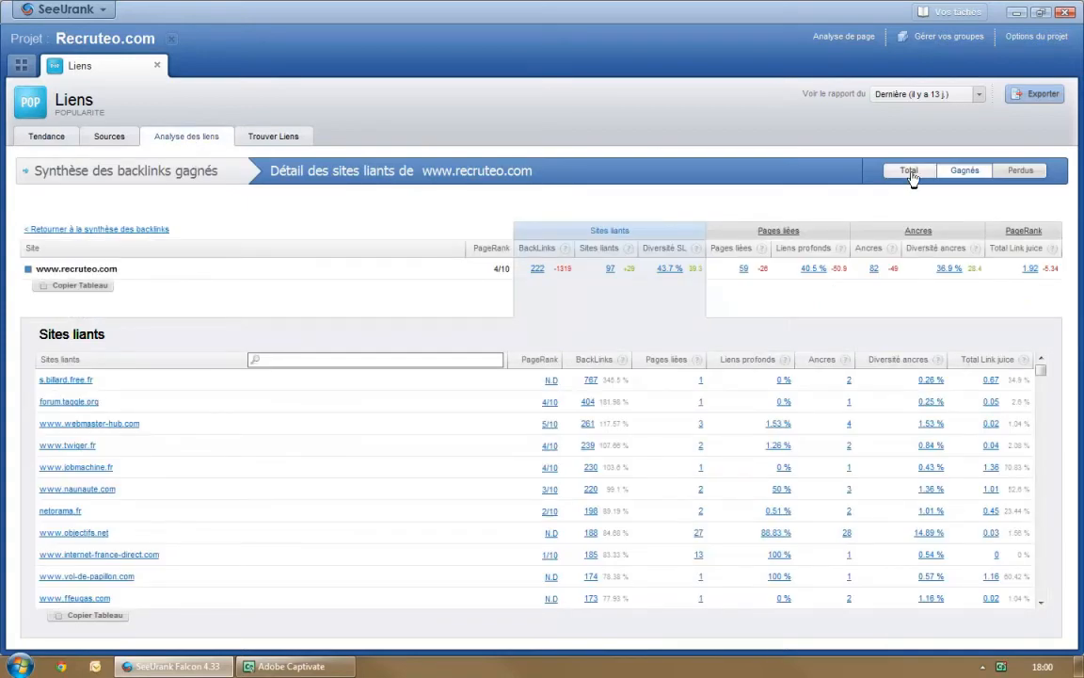
left_click(979, 176)
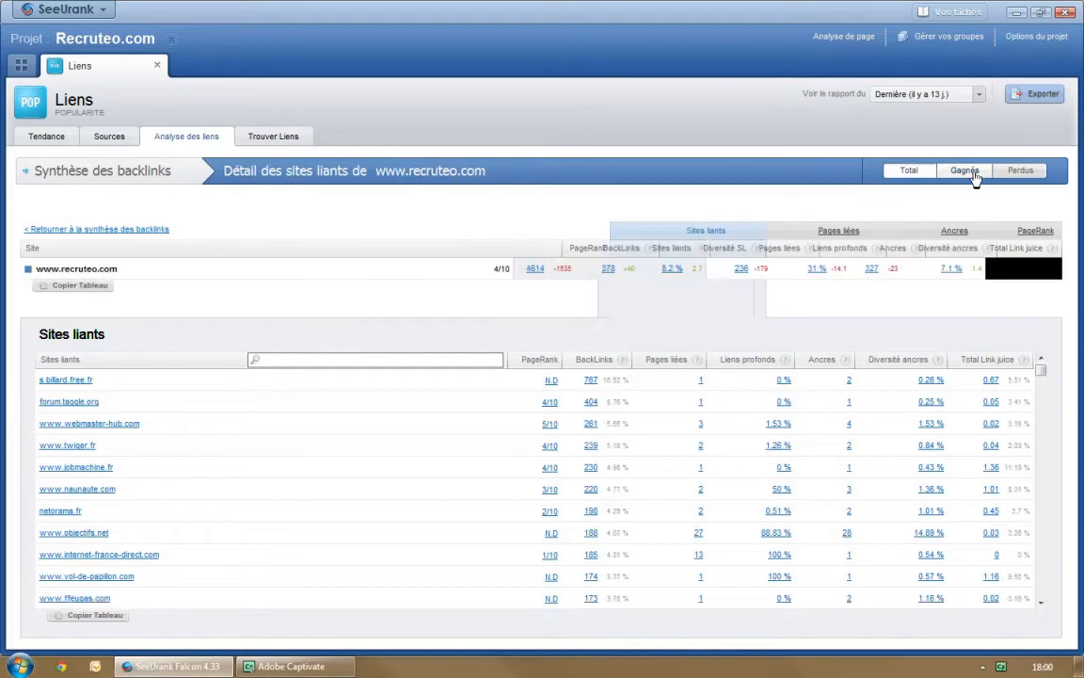
left_click(976, 176)
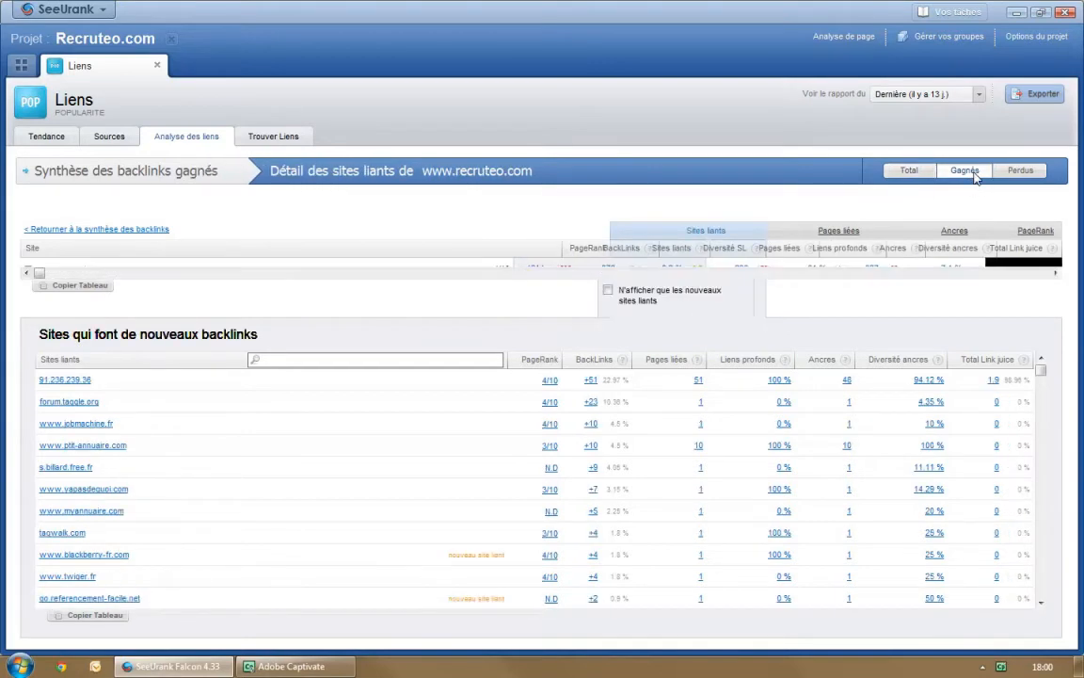
left_click(523, 289)
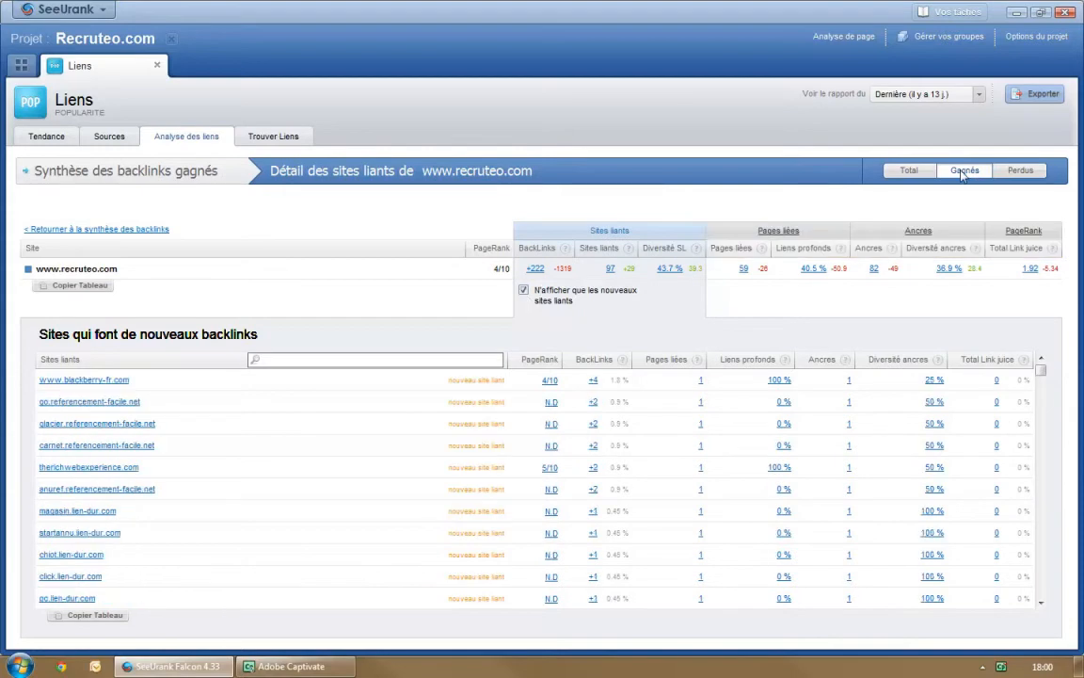
left_click(1026, 176)
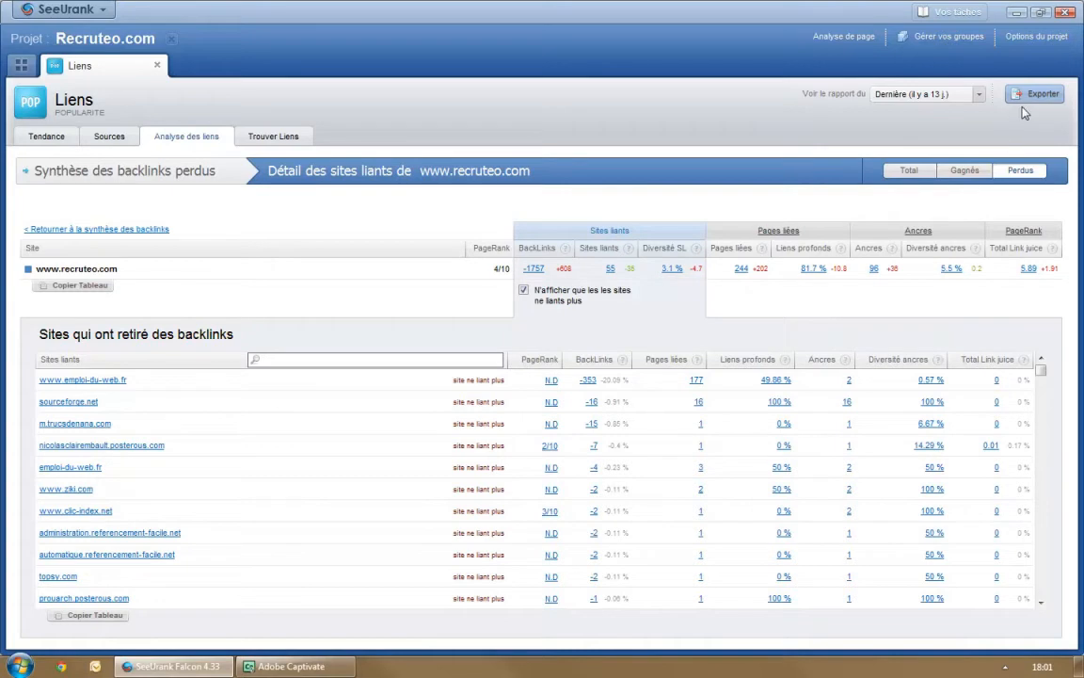
Open the "Backlinks gagnés" export report template of the Liens analysis for editing.
left_click(1024, 99)
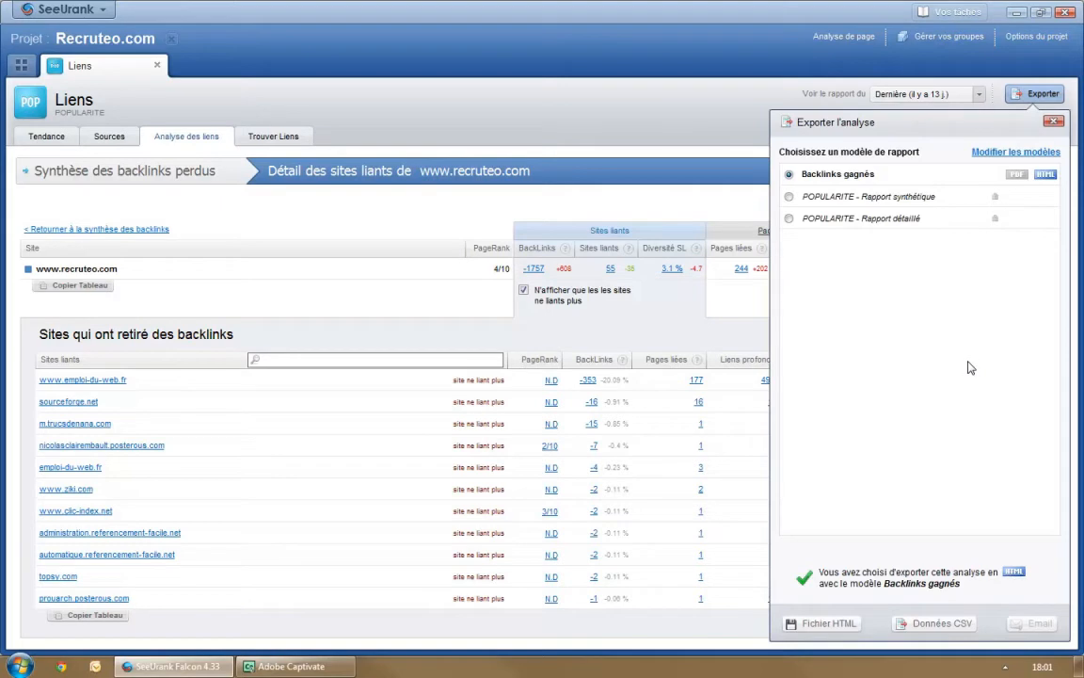
left_click(984, 153)
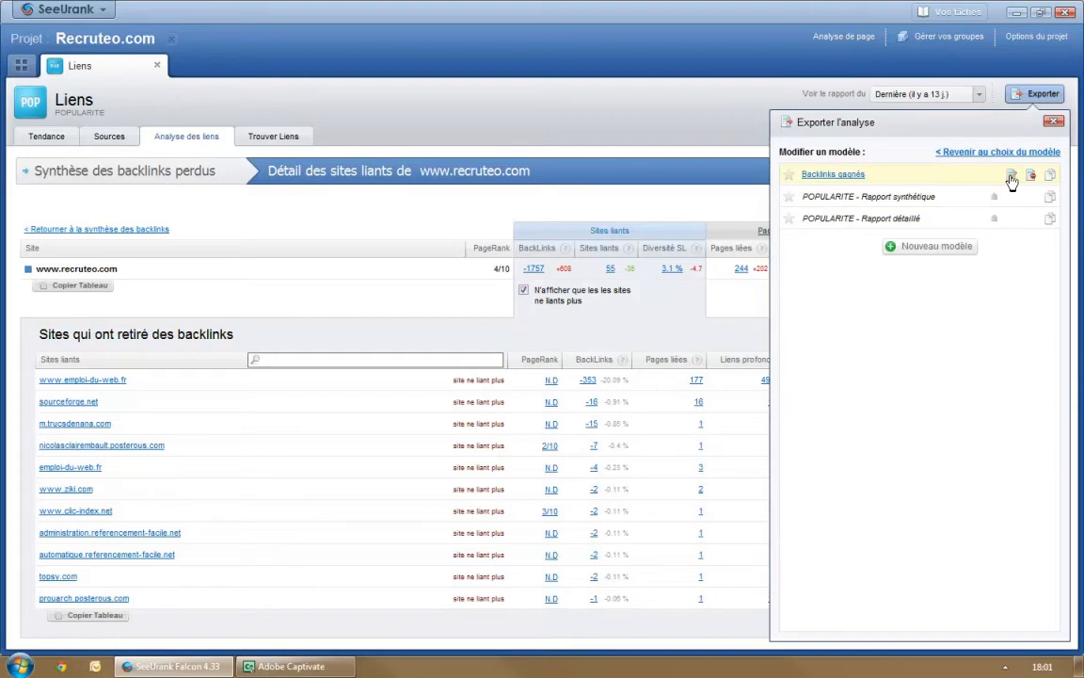
left_click(1011, 177)
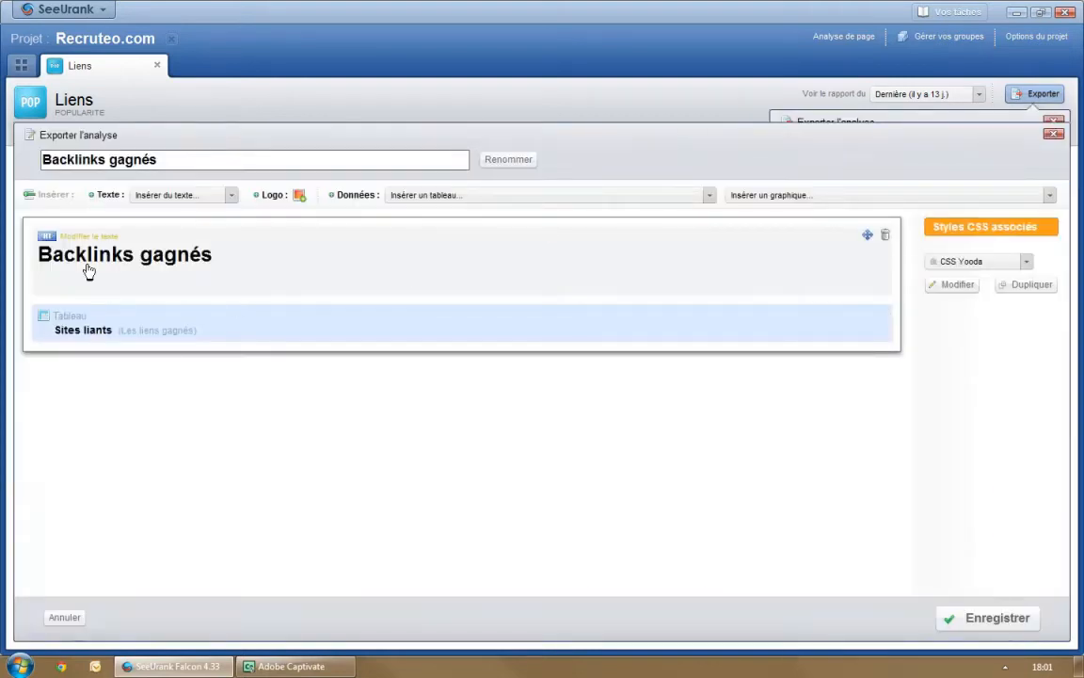
Switch the template's existing Sites liants table to "Les liens perdus" and close its options.
left_click(343, 337)
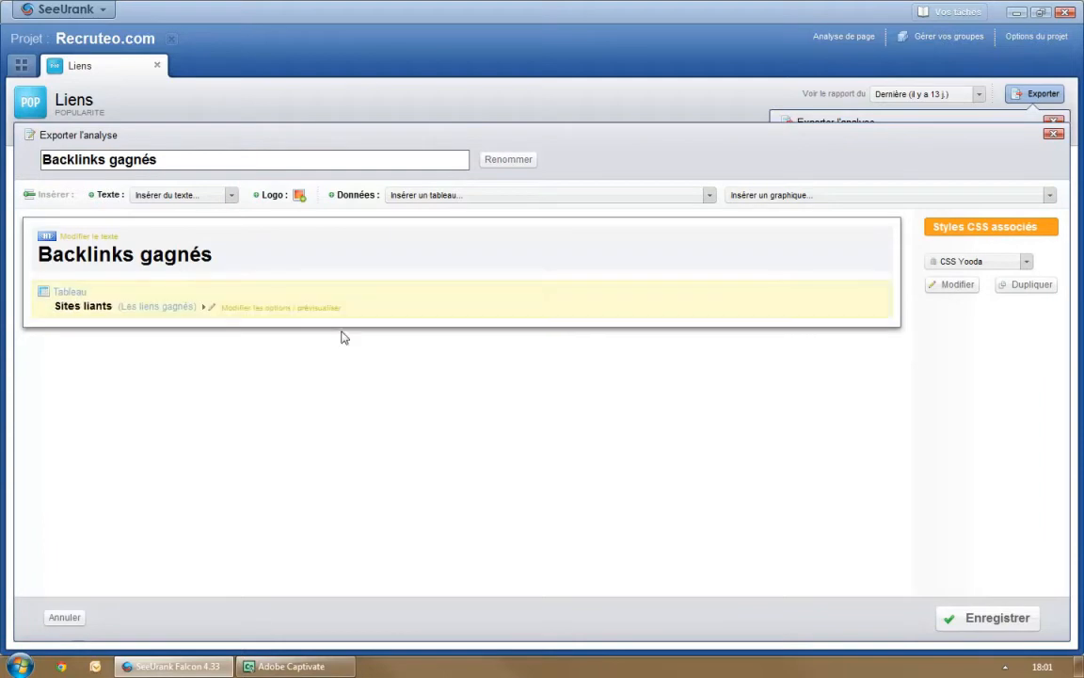
left_click(249, 316)
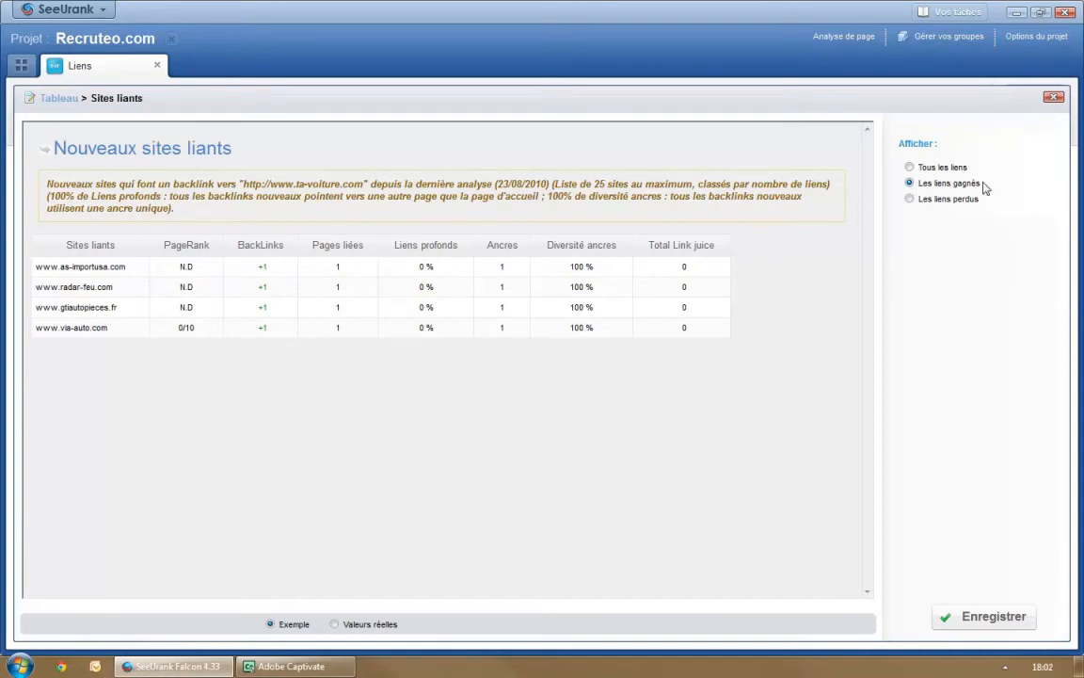
left_click(910, 200)
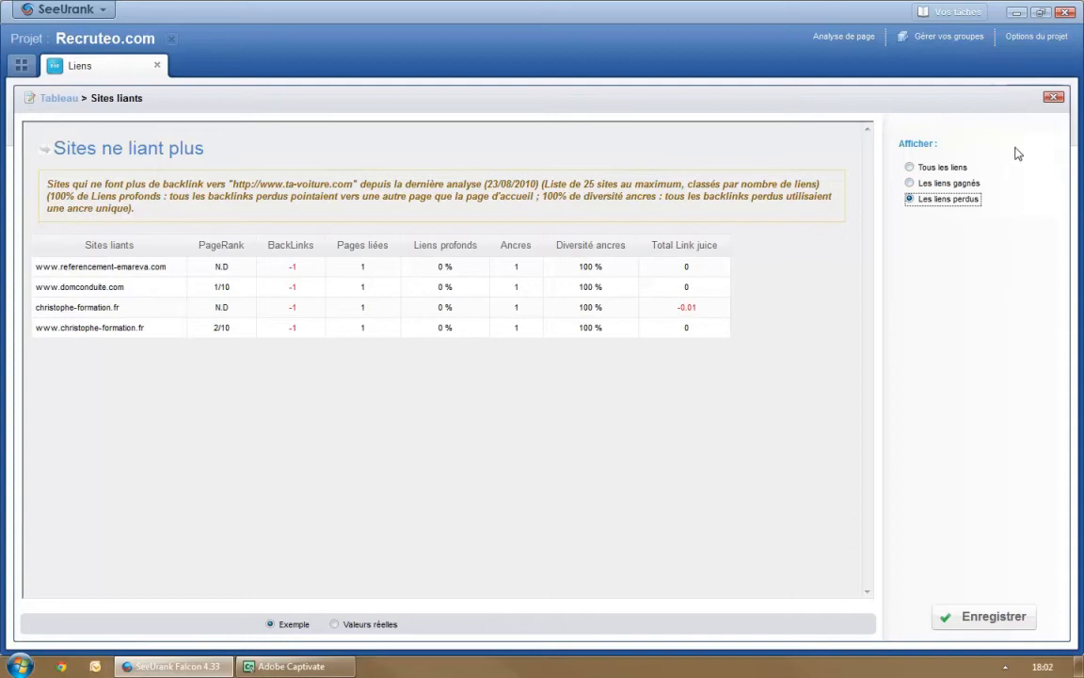
left_click(1053, 99)
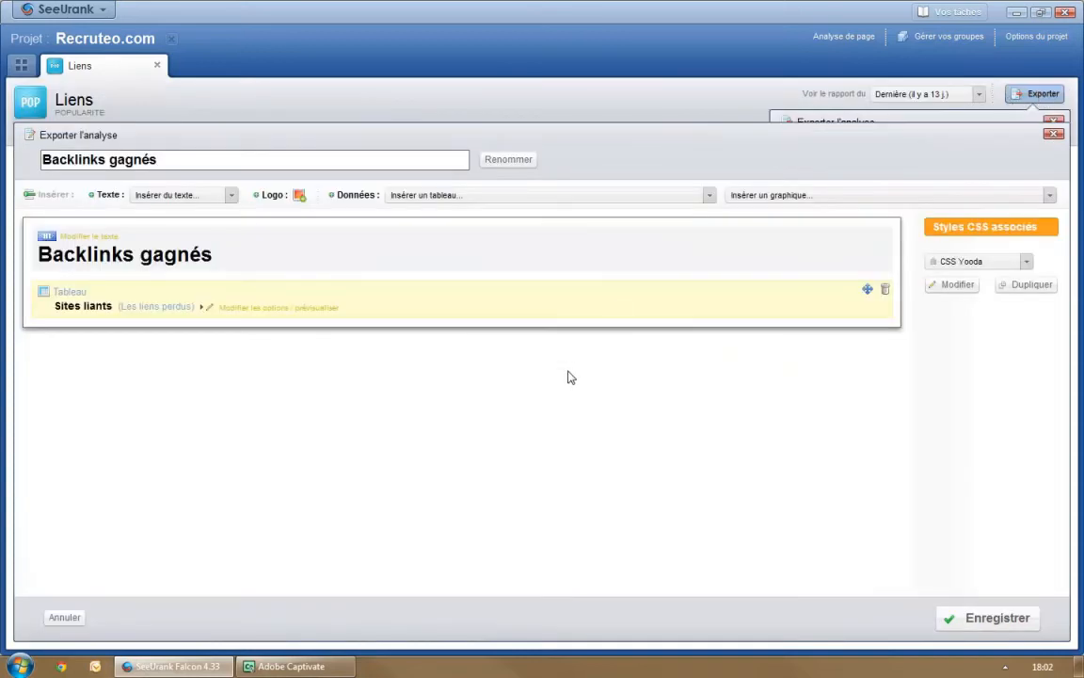
Insert a second Sites liants table into the template and set it to display "Les liens perdus".
left_click(465, 194)
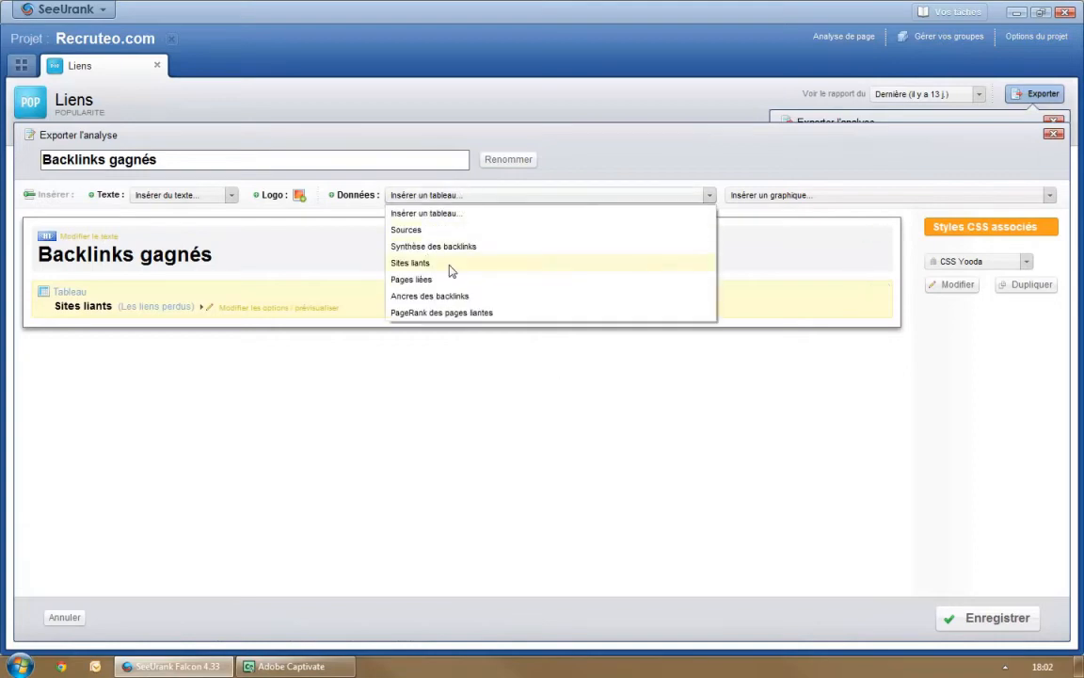
left_click(449, 266)
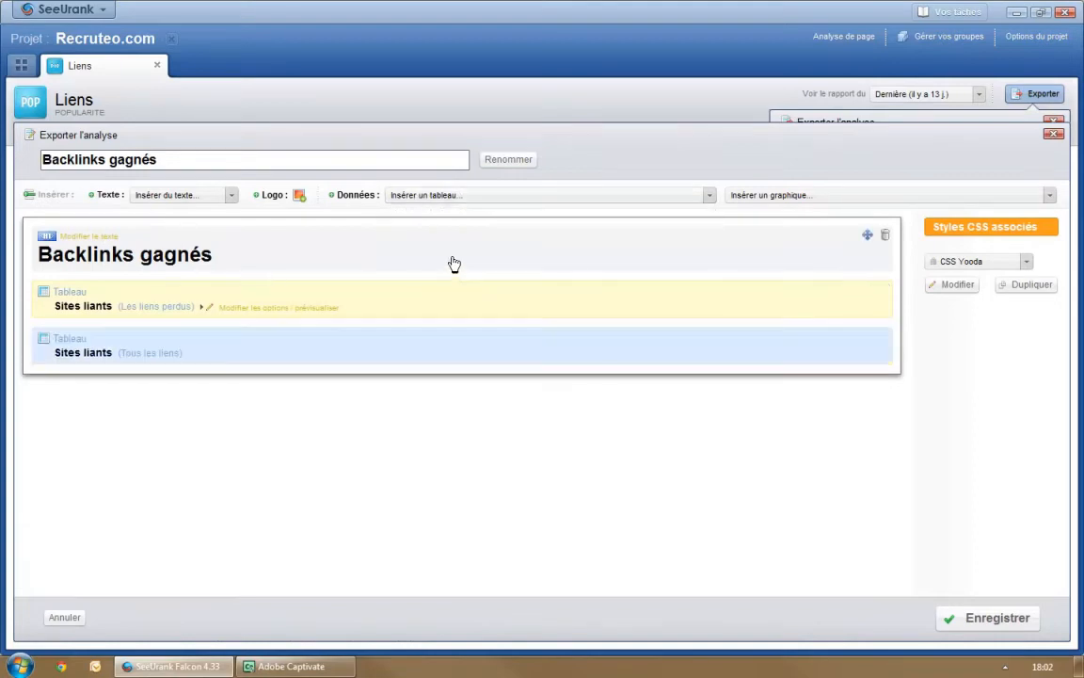
left_click(397, 358)
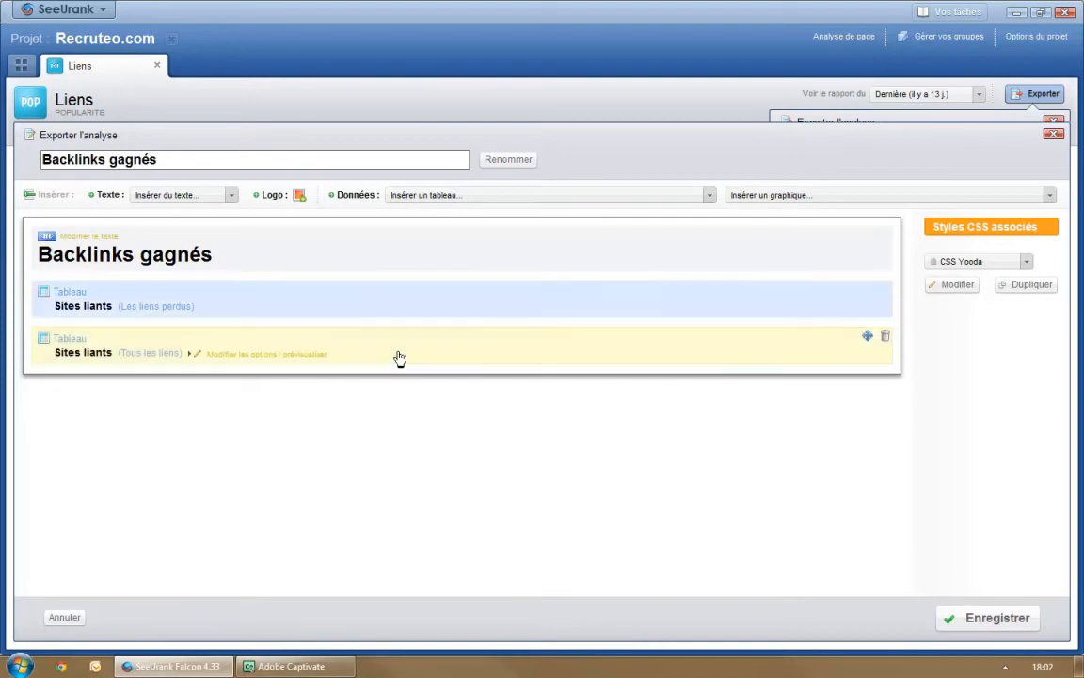
left_click(241, 356)
left_click(910, 200)
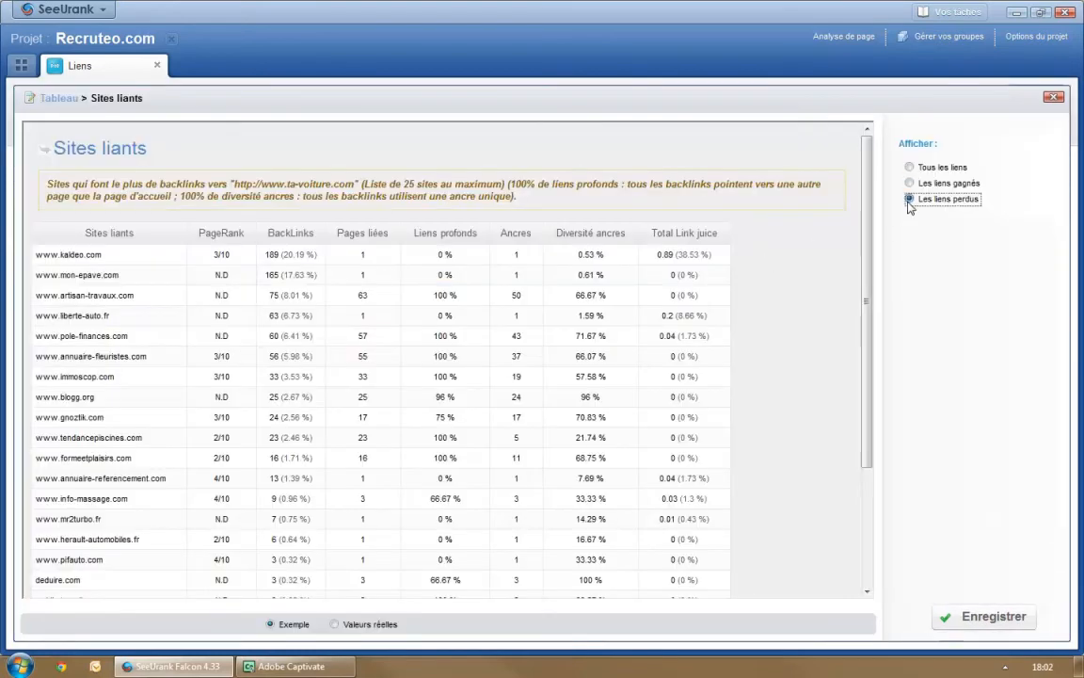
left_click(955, 622)
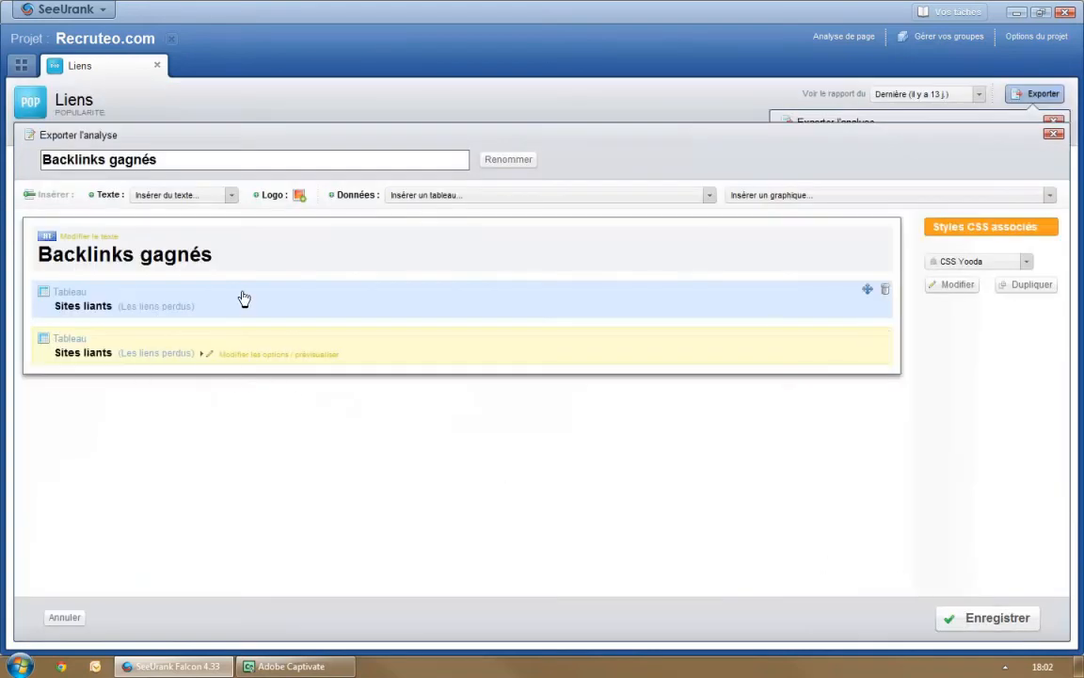
Set the first Sites liants table of the template to display "Les liens gagnés" and save its options.
left_click(231, 315)
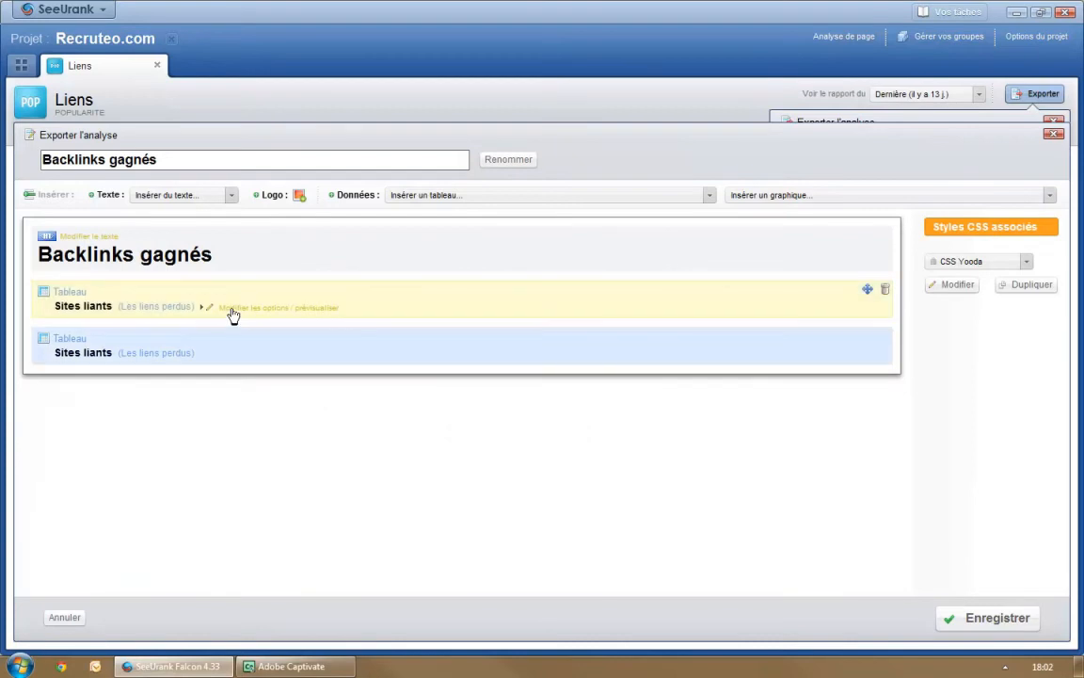
left_click(233, 315)
left_click(909, 183)
left_click(980, 621)
Change both the report heading and the template name to "Backlinks gagnés/perdus" and save the template.
left_click(250, 253)
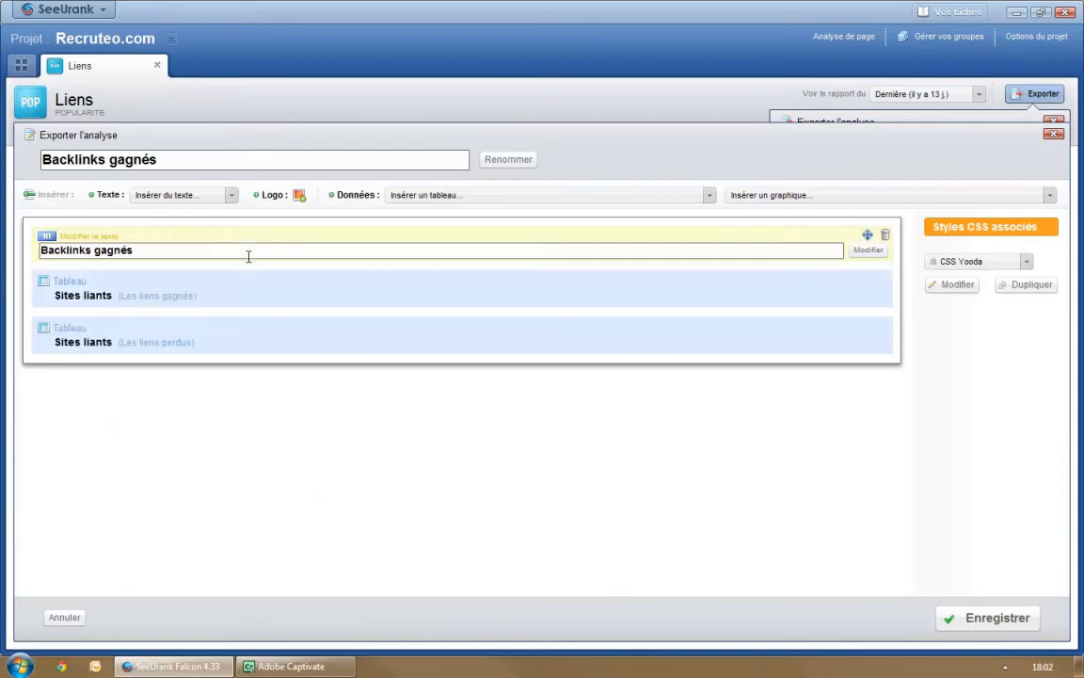
type("/perdus")
left_click(162, 161)
type("/perdus")
left_click(1017, 621)
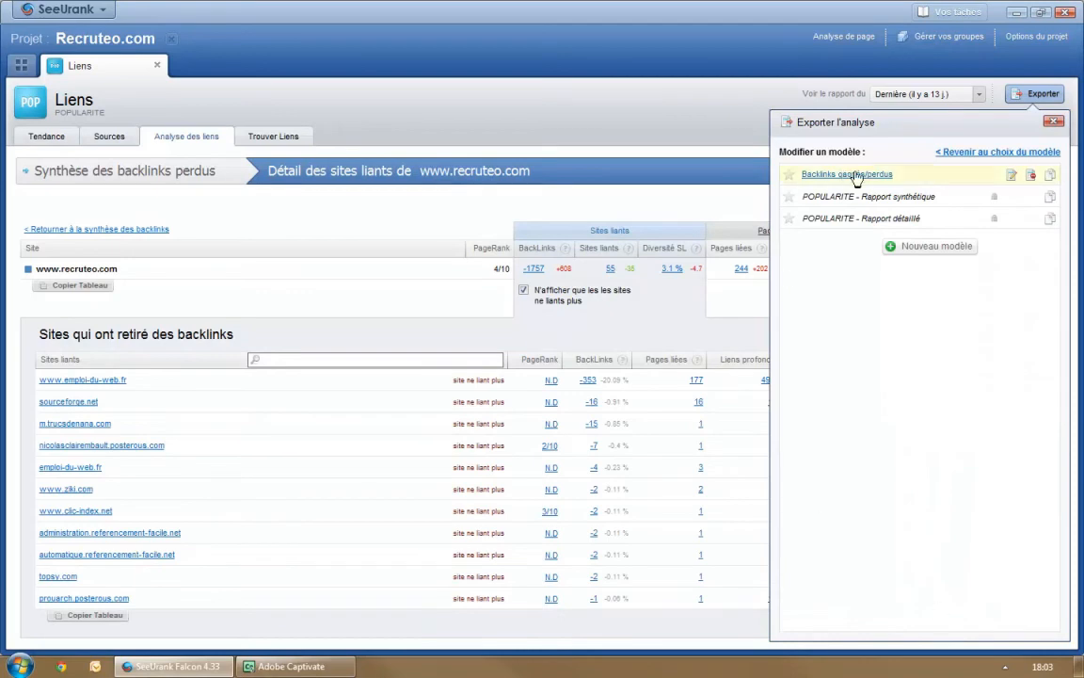
Export the analysis with the "Backlinks gagnés/perdus" template as the HTML file "Recruteo.com - Liens - 20130529.html" on the desktop.
left_click(960, 153)
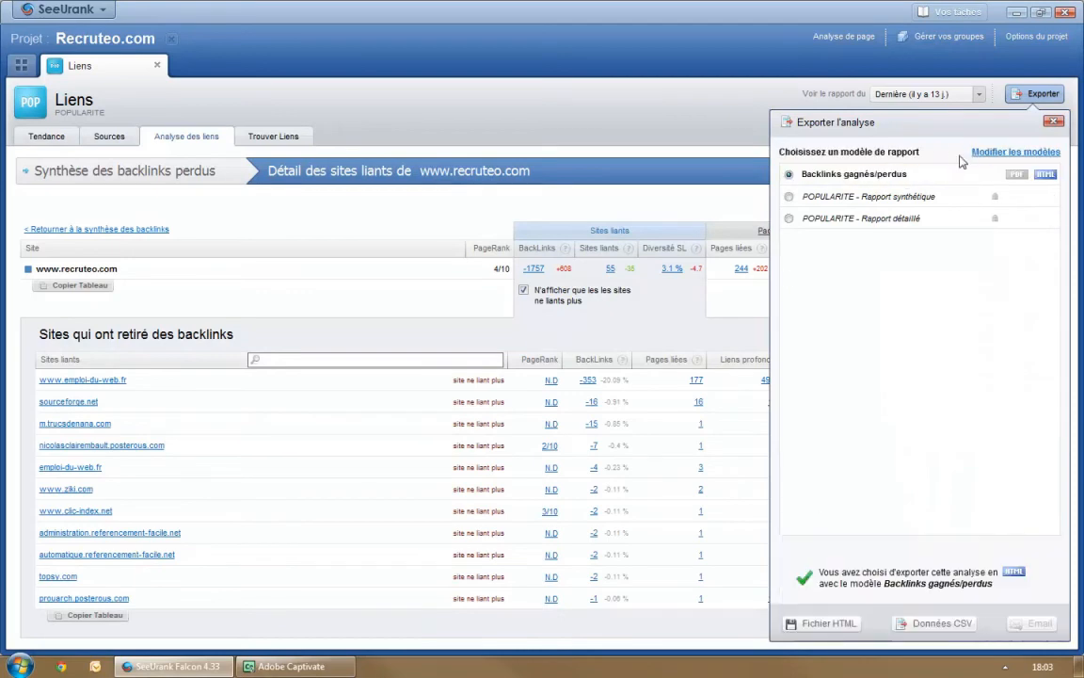
left_click(789, 623)
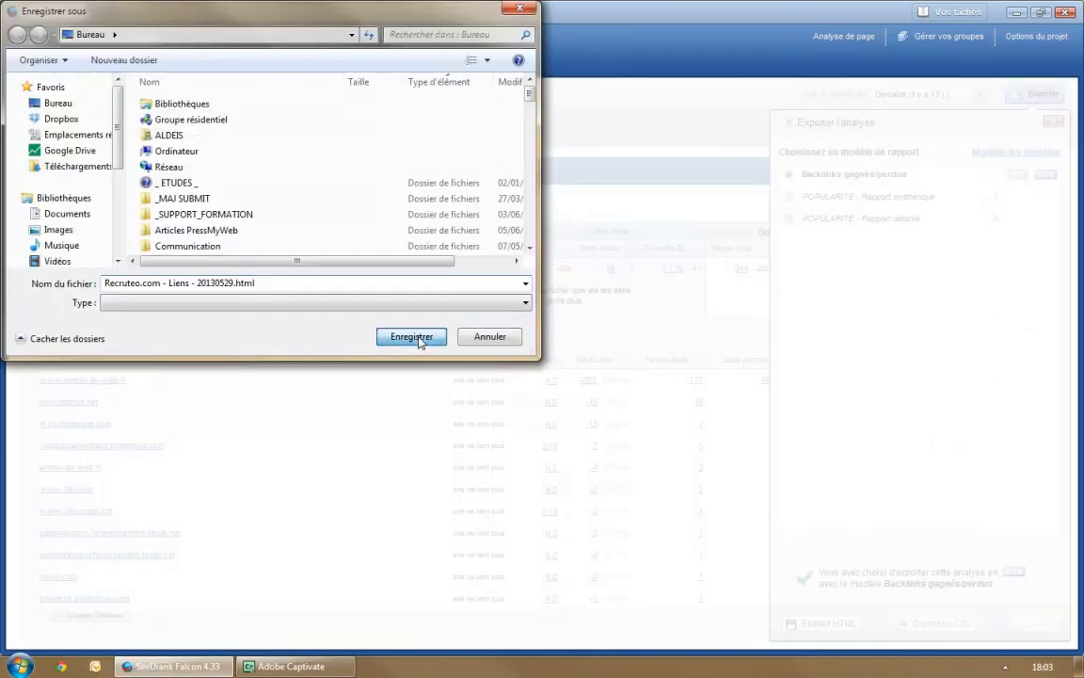
left_click(421, 337)
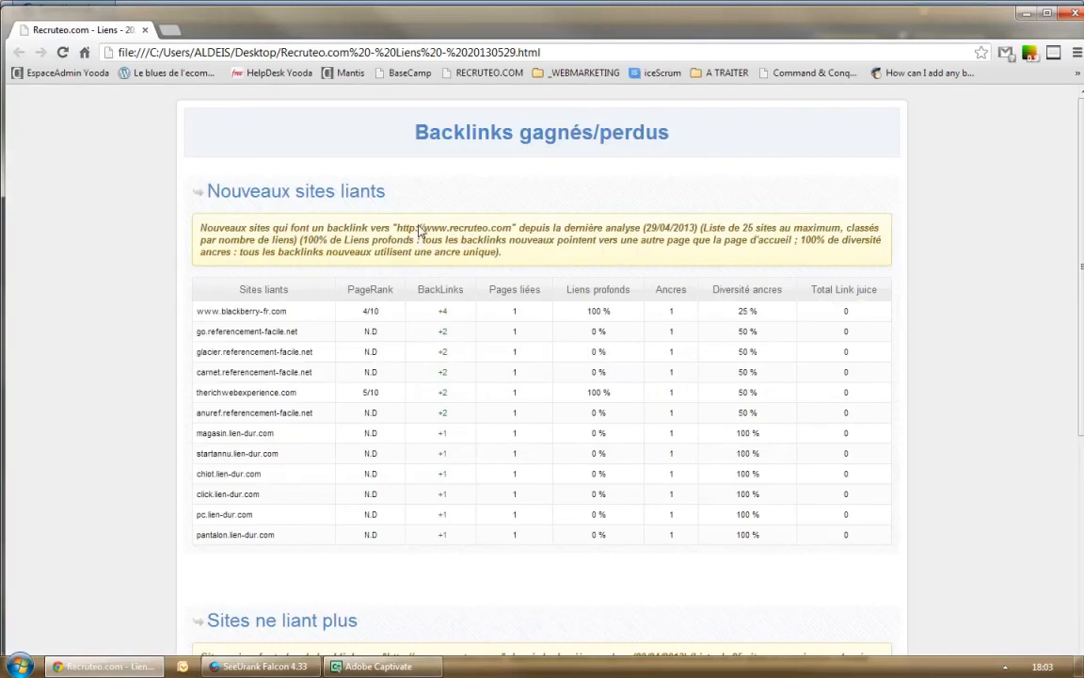
Review the new linking sites and the sites no longer linking in the exported HTML report, and close it.
left_click_drag(379, 179, 166, 162)
scroll(113, 235, "down", 3)
scroll(121, 253, "down", 2)
left_click_drag(371, 260, 202, 244)
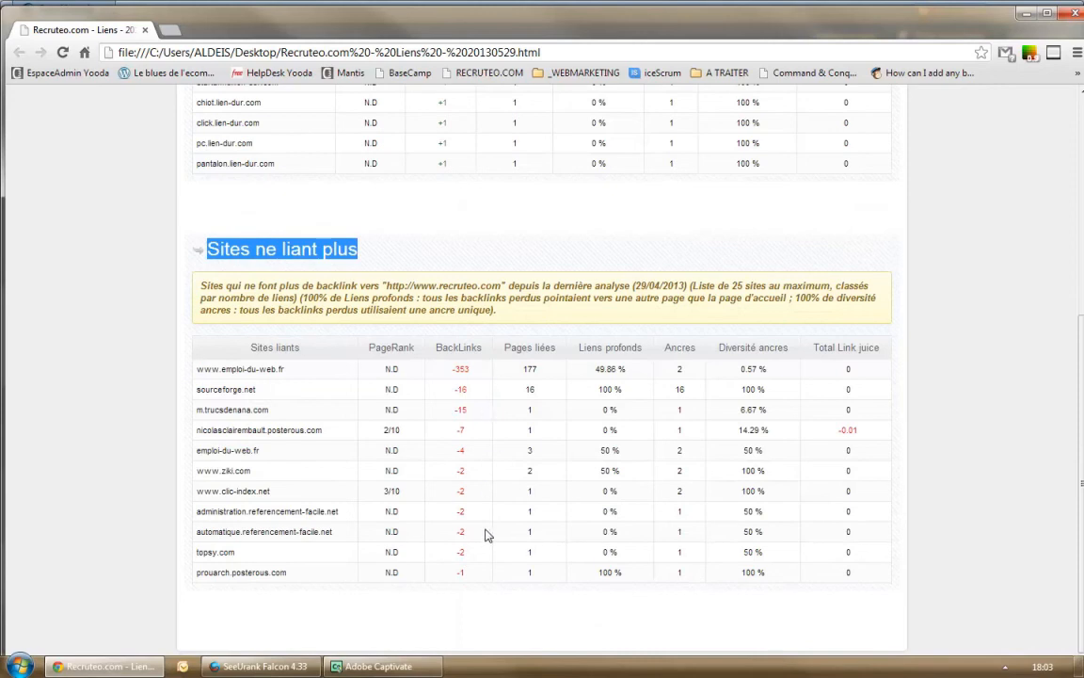
scroll(477, 388, "up", 5)
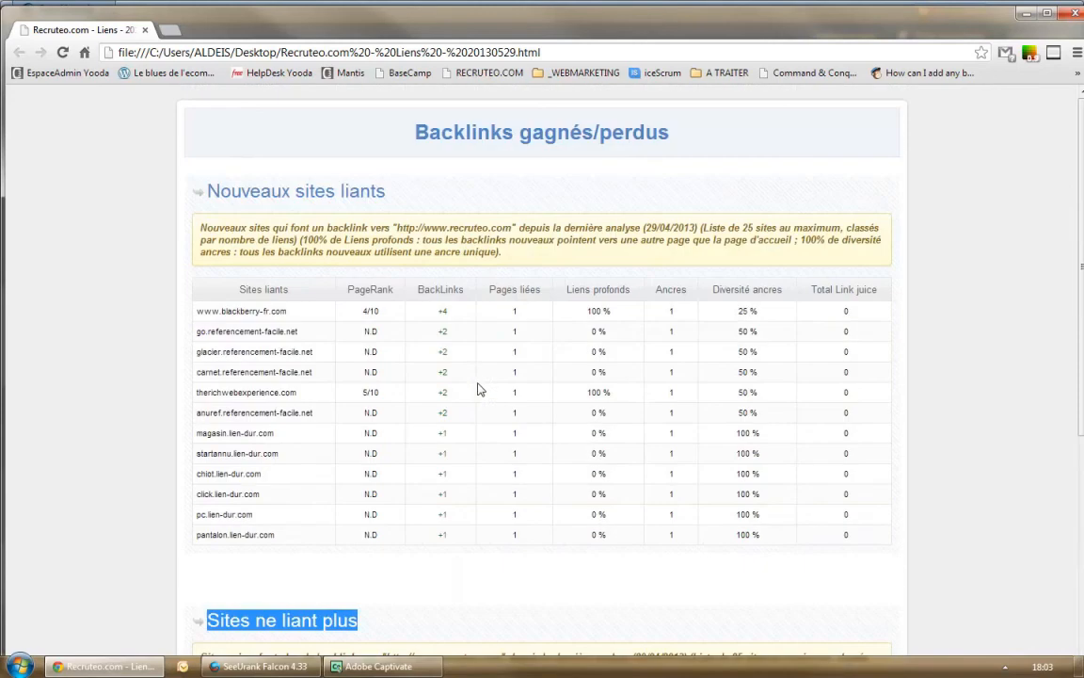
left_click(1077, 14)
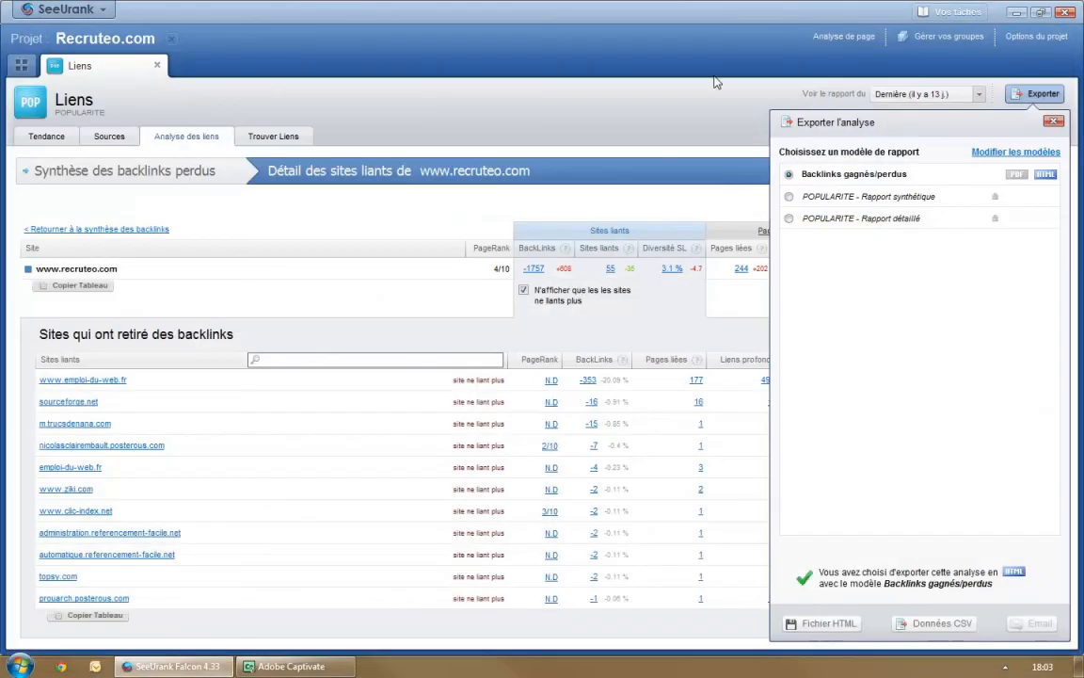
In the Liens analysis schedule, enable automatic emailing of the report with the "Backlinks gagnés/perdus (PDF)" template.
left_click(1054, 122)
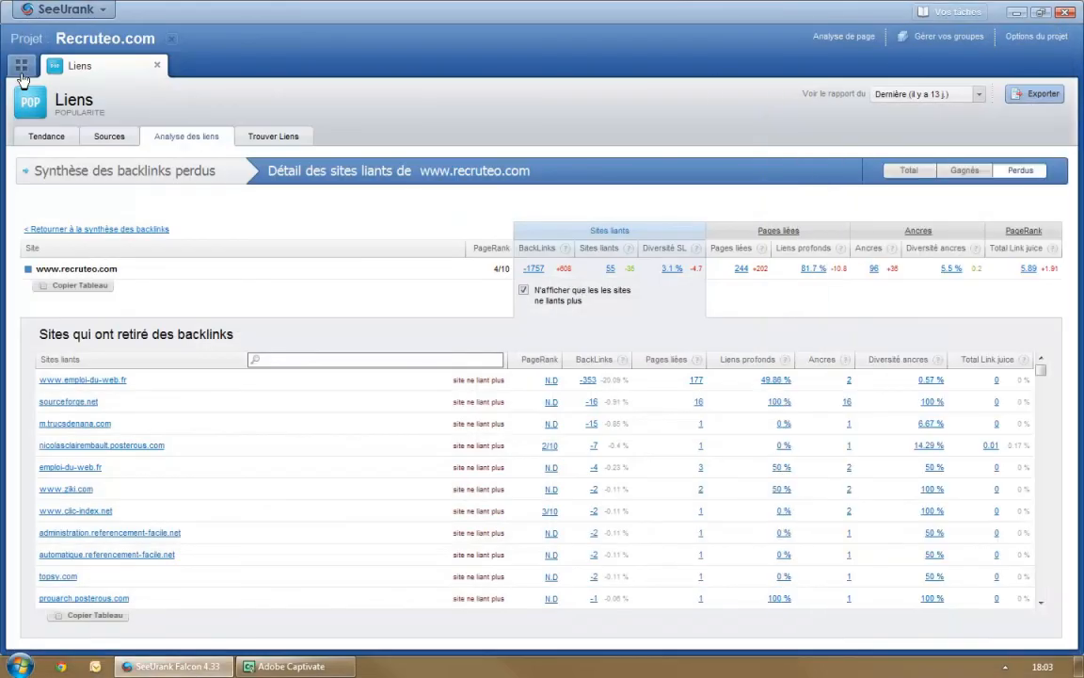
left_click(21, 74)
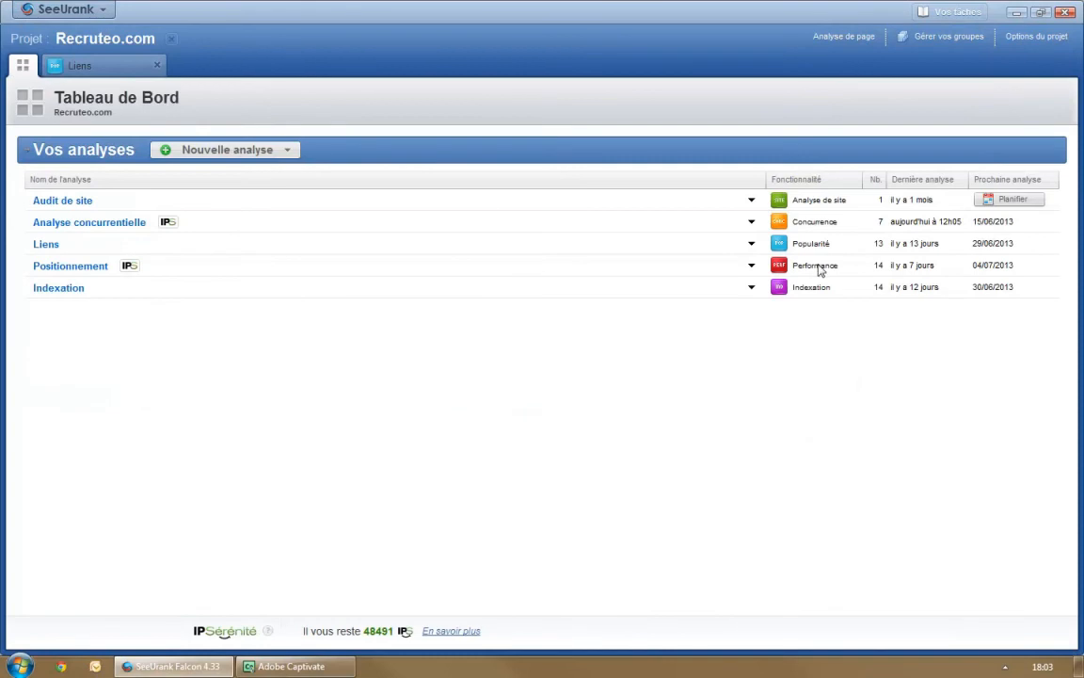
left_click(750, 245)
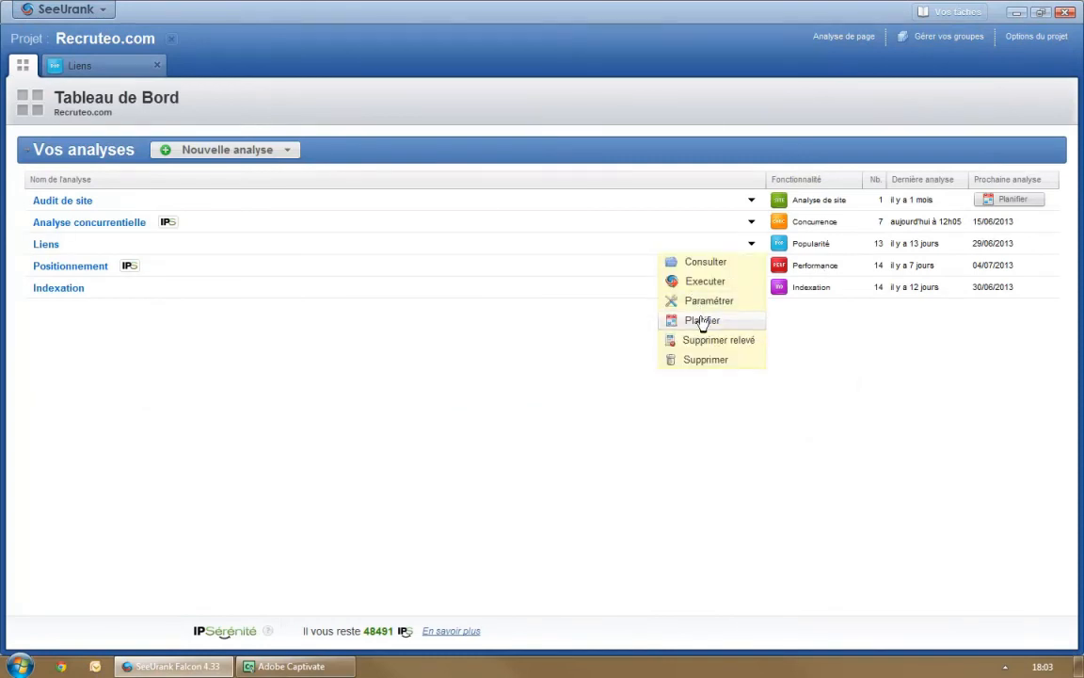
left_click(702, 321)
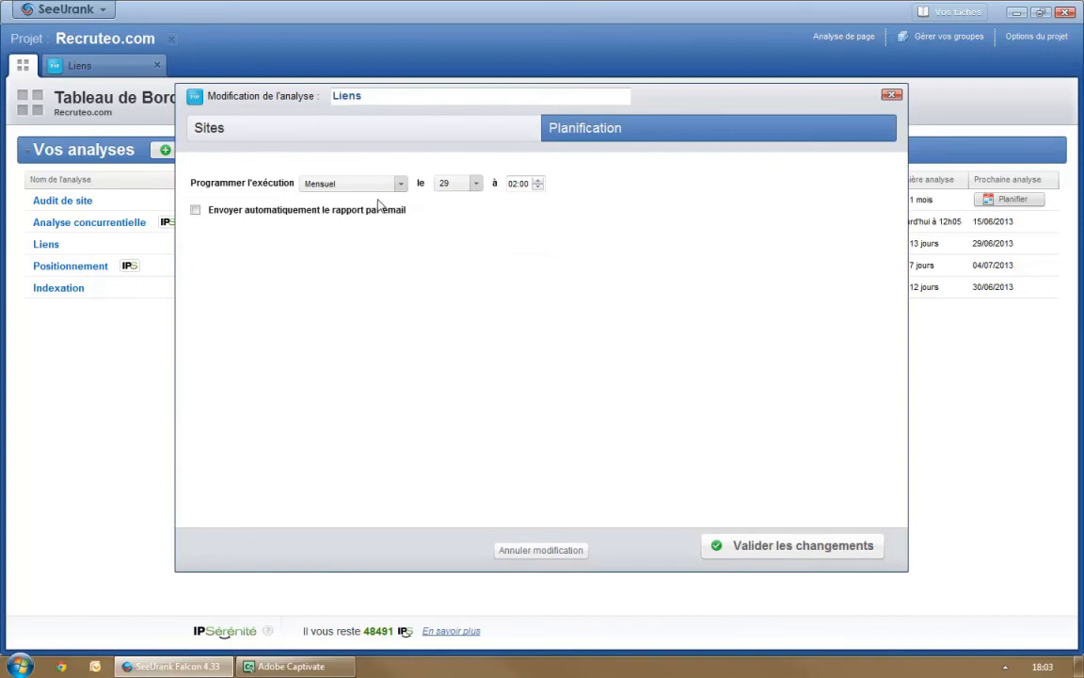
left_click(196, 211)
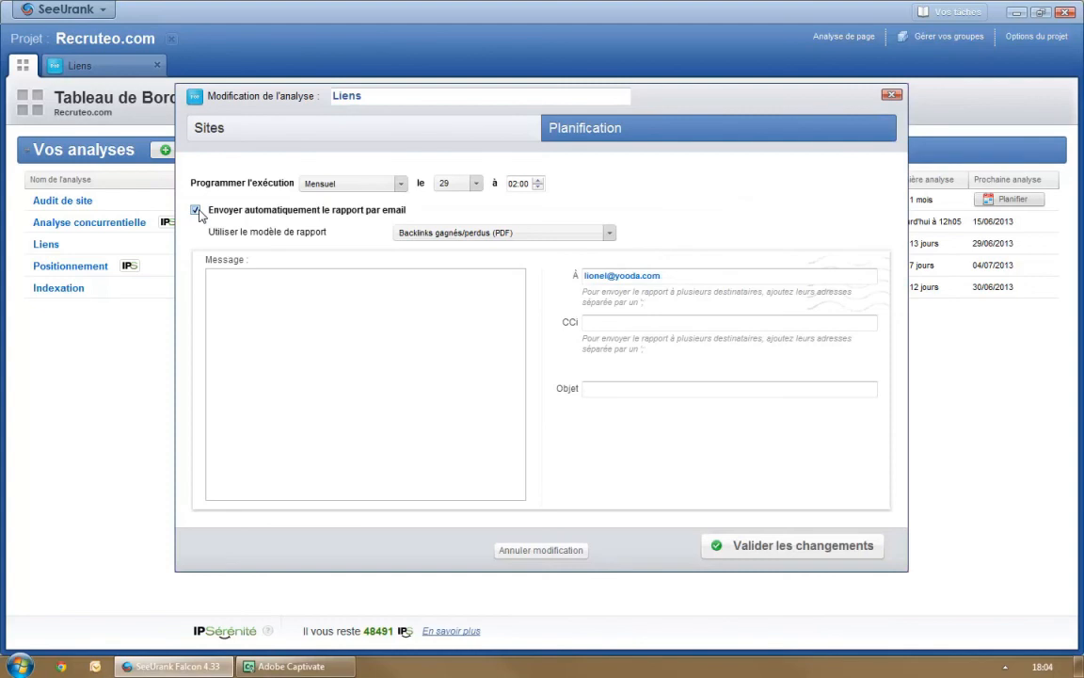
left_click(507, 232)
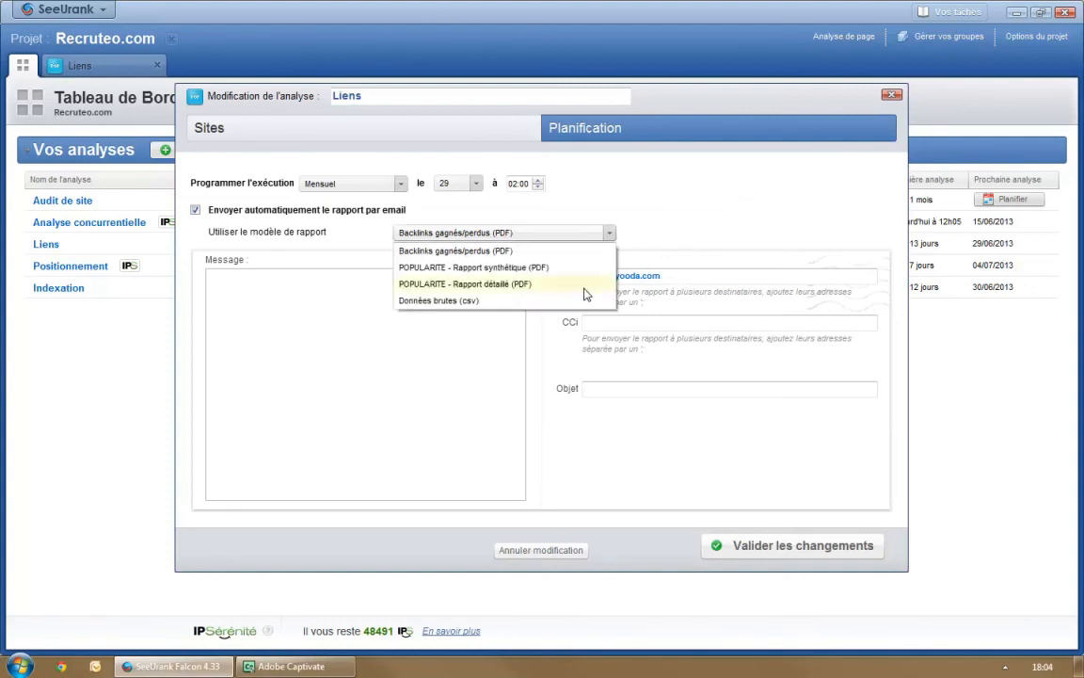
left_click(499, 252)
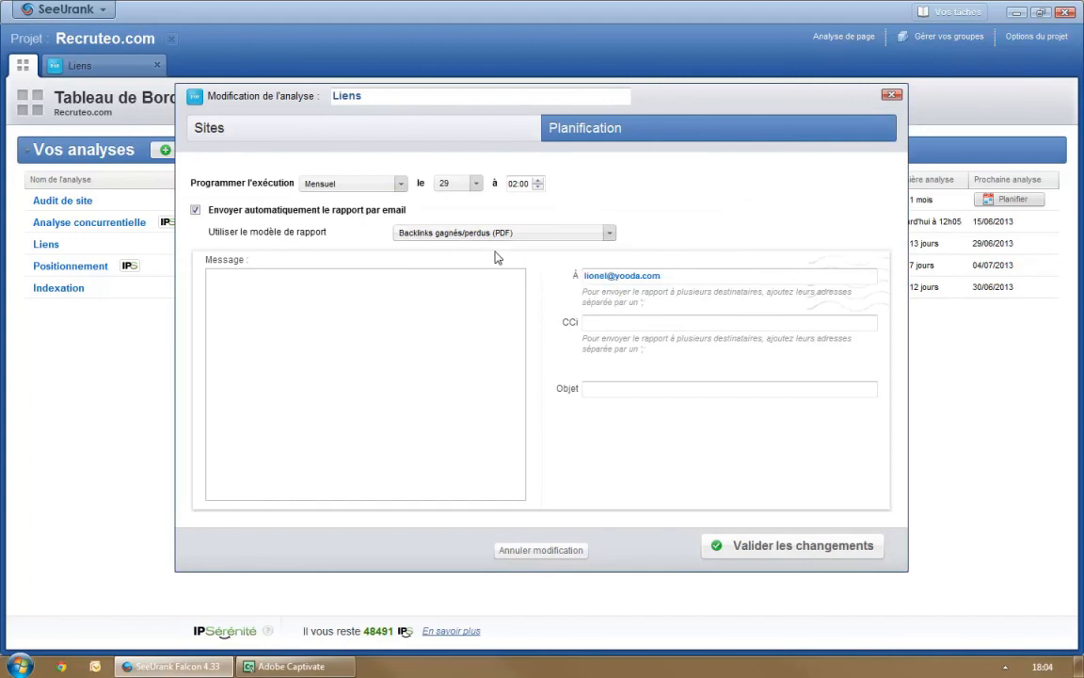
Set the report email's subject to "Backlinks gagnés/perdus" and validate the schedule changes.
left_click(605, 390)
type("Backlin")
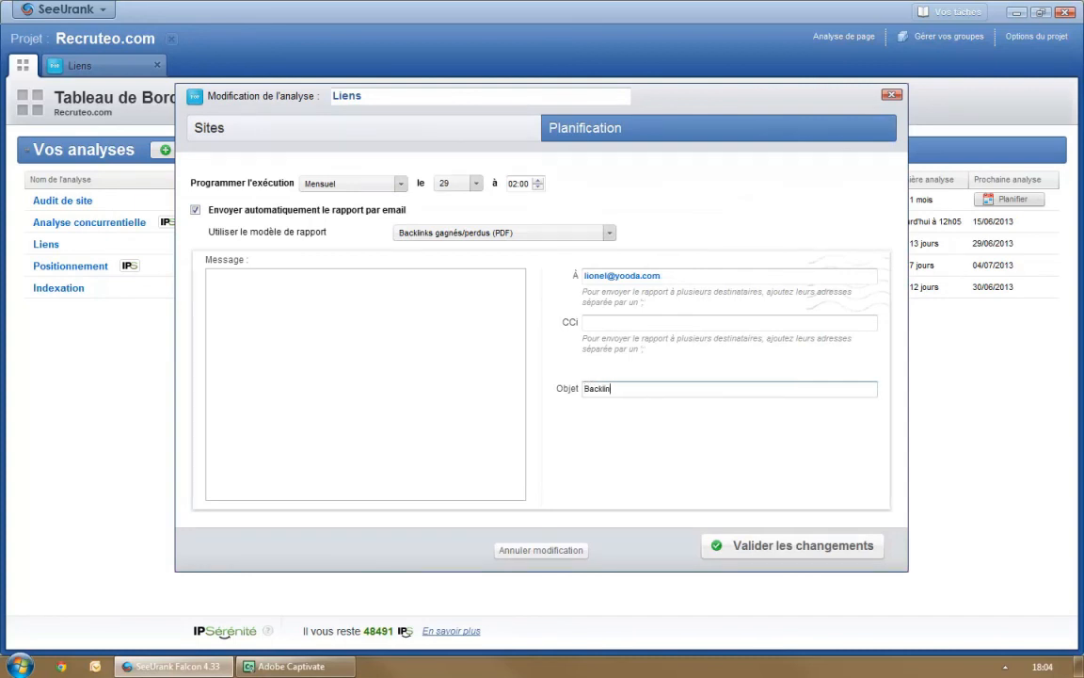
type("ks gagnés/perdus")
left_click(724, 550)
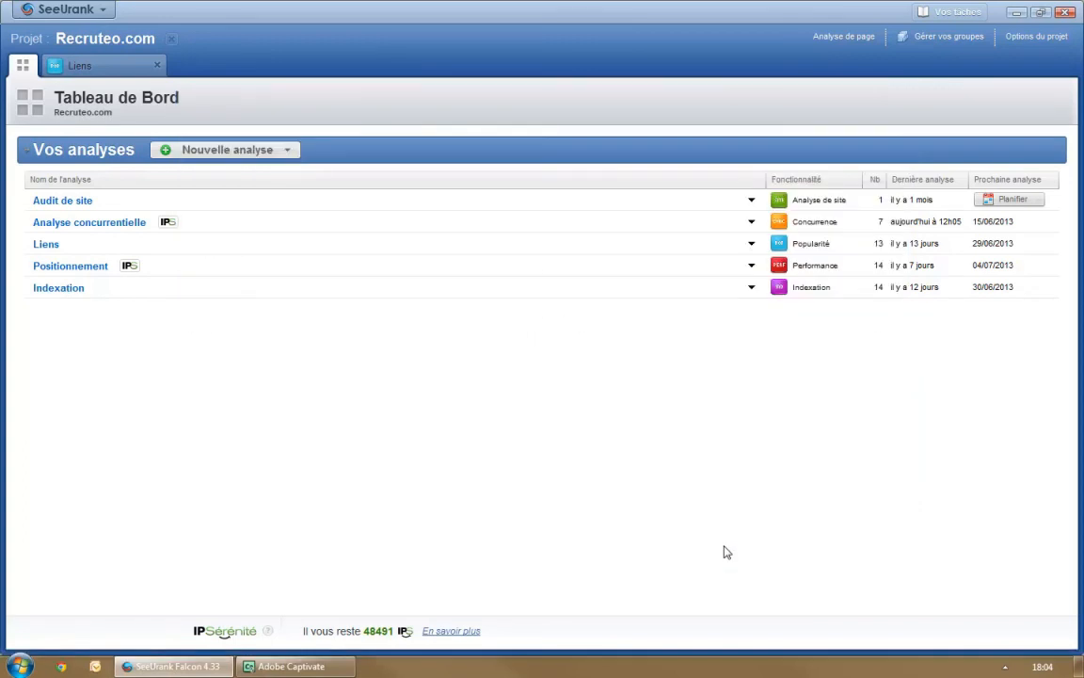